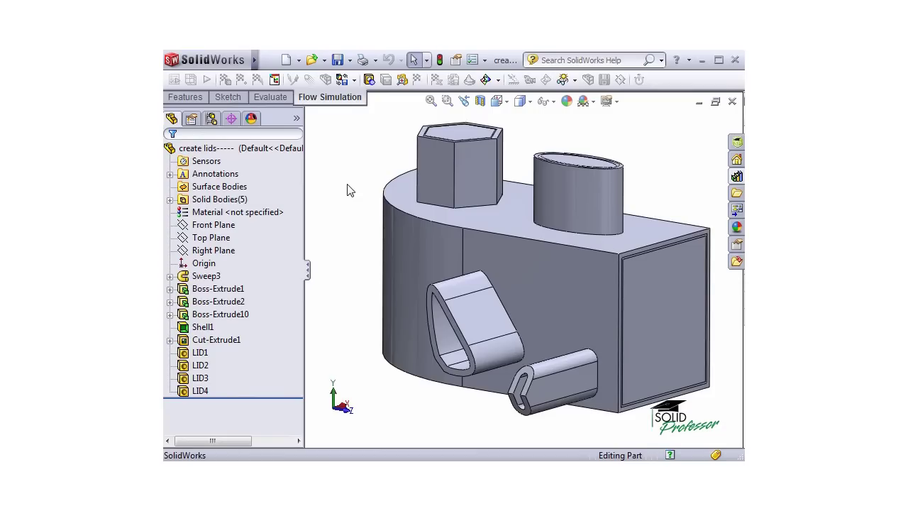
# Start a new sketch on the triangular outlet's face
pyautogui.click(432, 297)
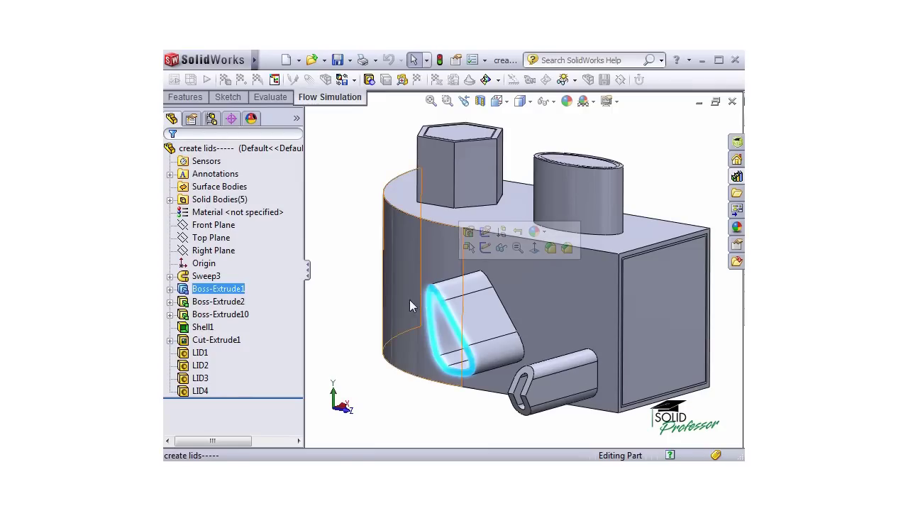
pyautogui.click(339, 304)
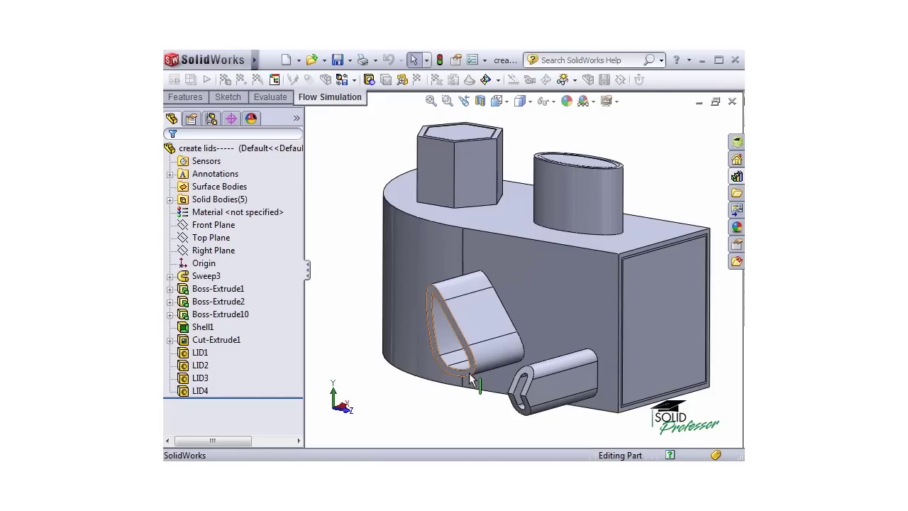
pyautogui.click(472, 377)
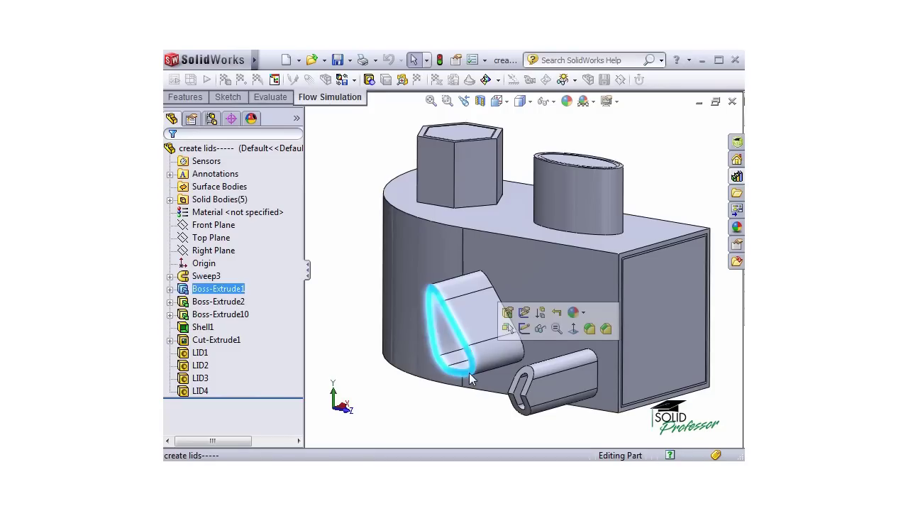
pyautogui.click(524, 329)
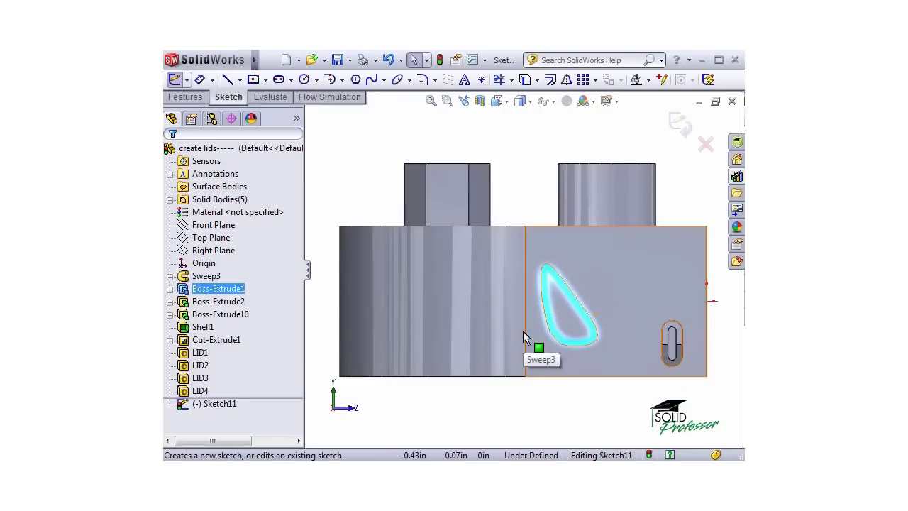
pyautogui.scroll(-3, 556, 306)
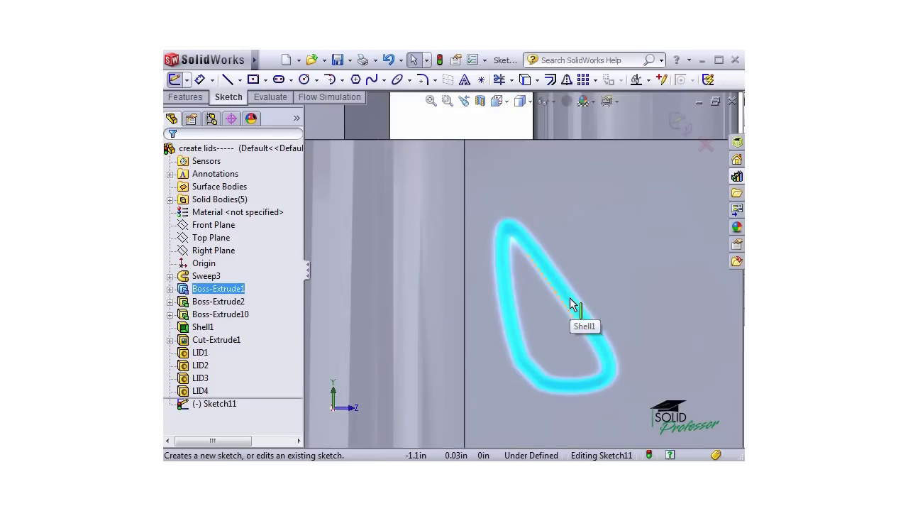
pyautogui.press('Escape')
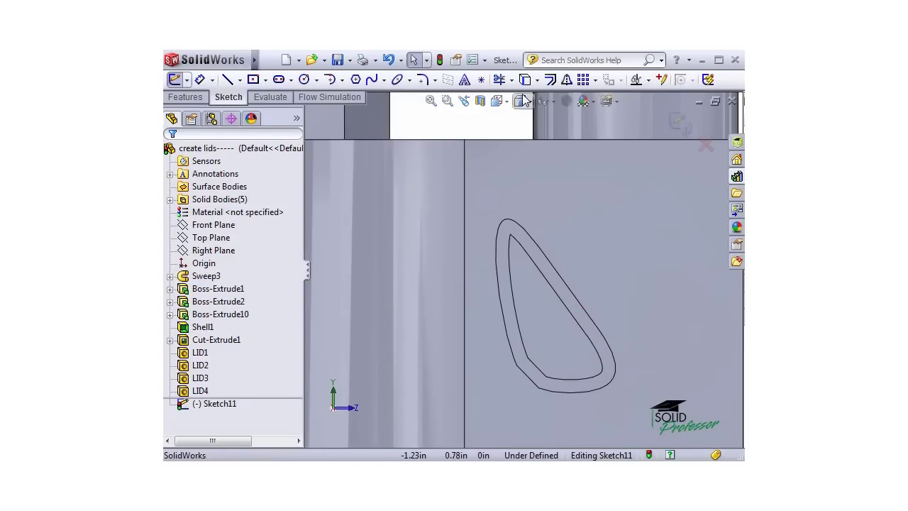
# Convert the outlet's five inner loop edges into sketch geometry
pyautogui.click(525, 82)
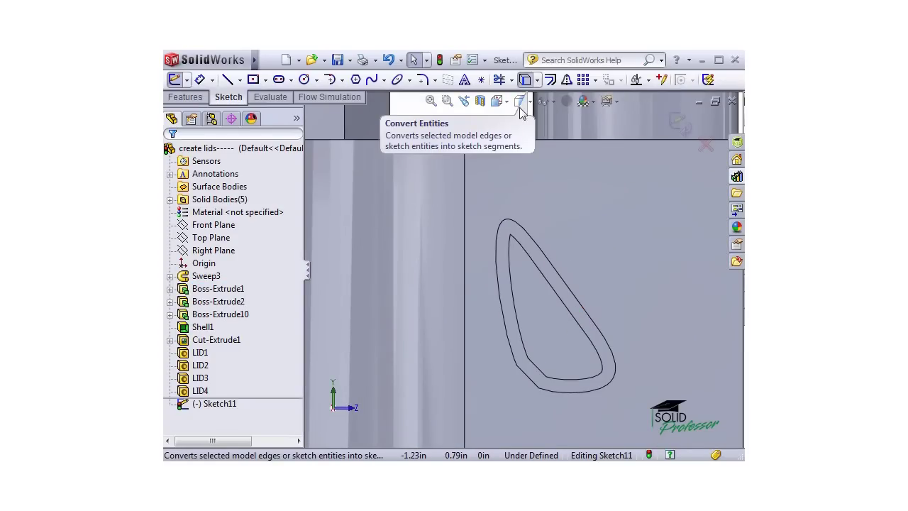
pyautogui.click(538, 270)
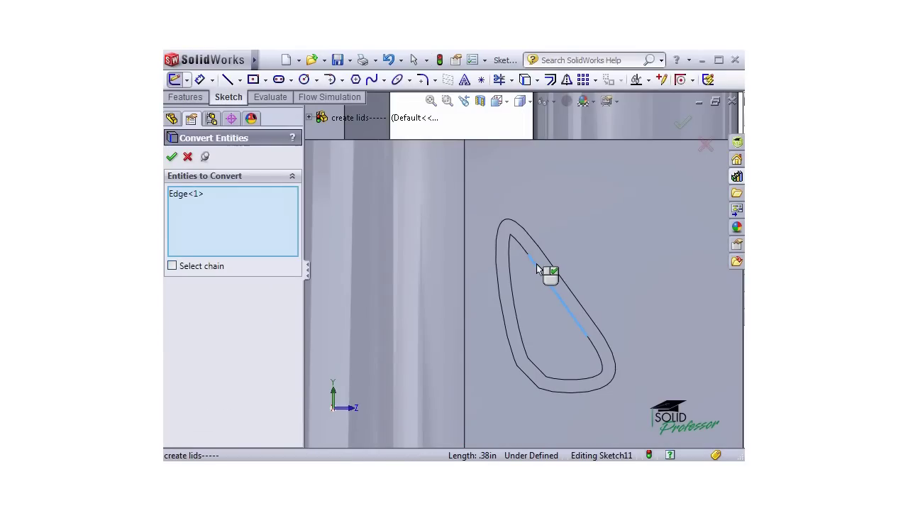
pyautogui.click(522, 247)
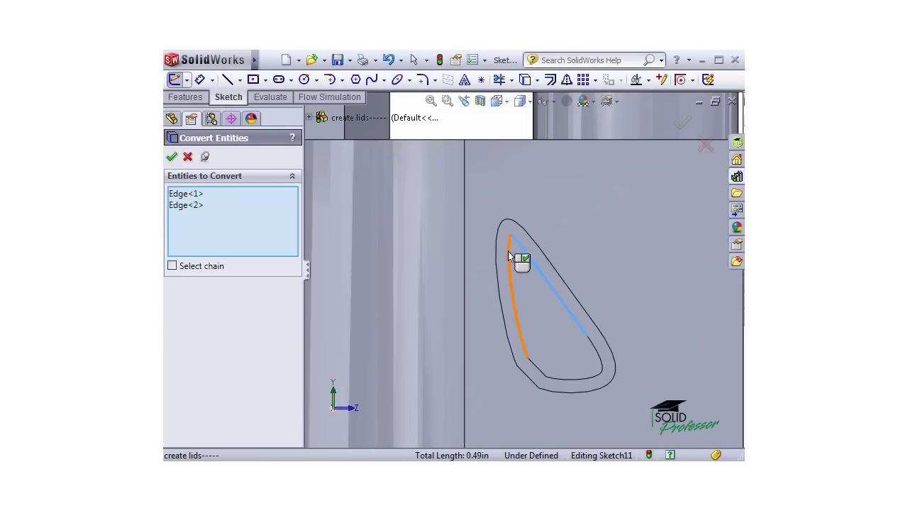
pyautogui.click(508, 251)
pyautogui.click(537, 366)
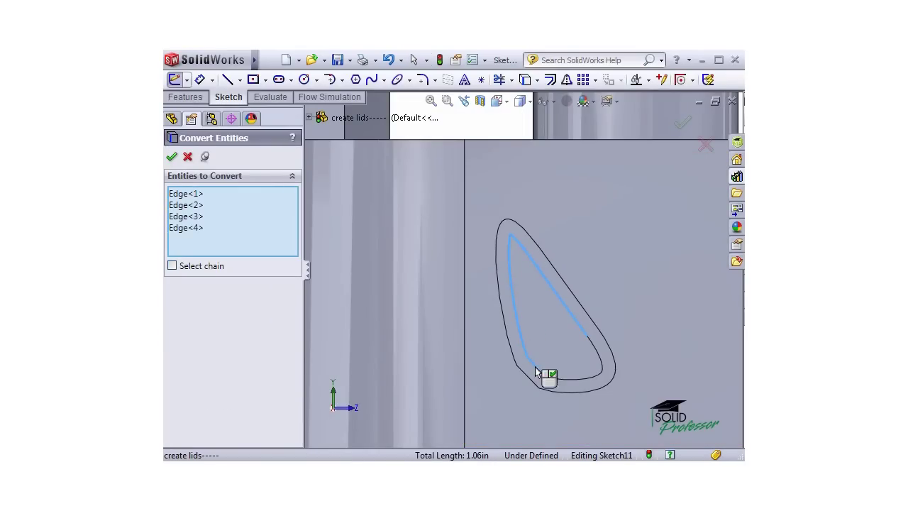
pyautogui.click(559, 384)
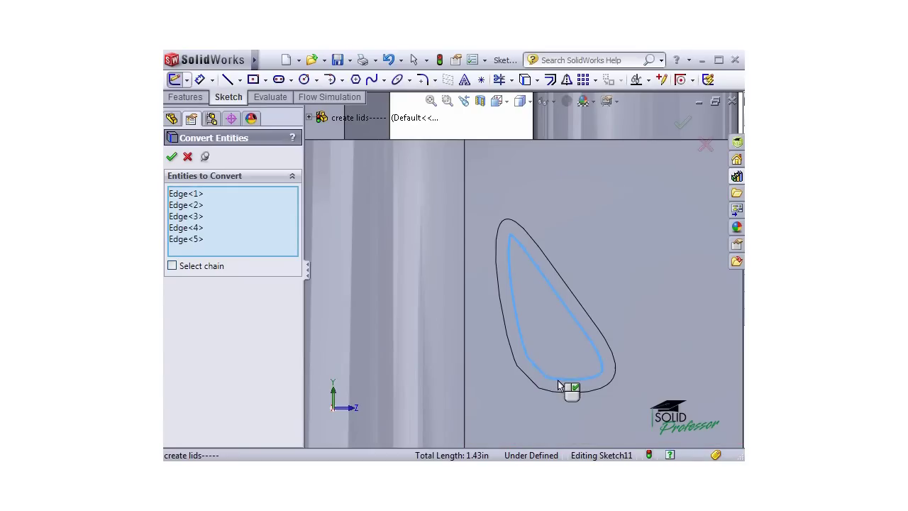
pyautogui.rightClick(559, 384)
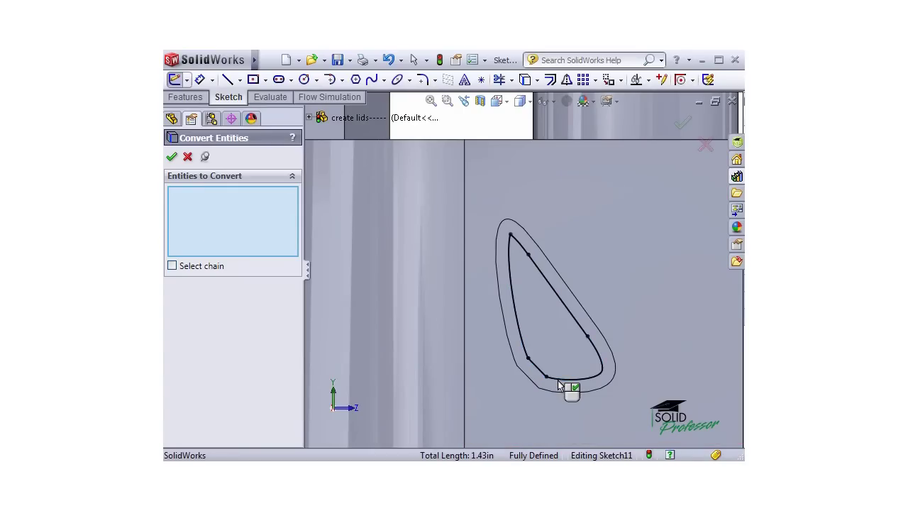
pyautogui.moveTo(559, 385); pyautogui.dragTo(547, 383, button='middle')
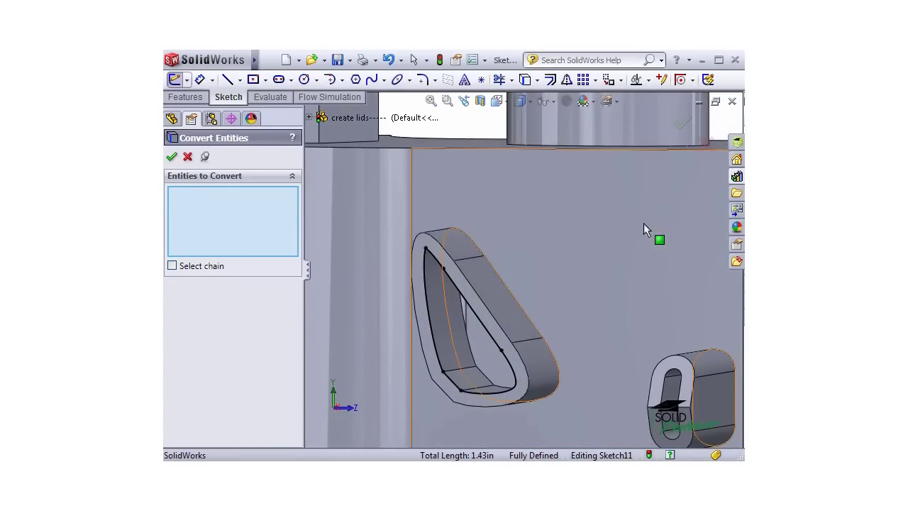
pyautogui.click(683, 124)
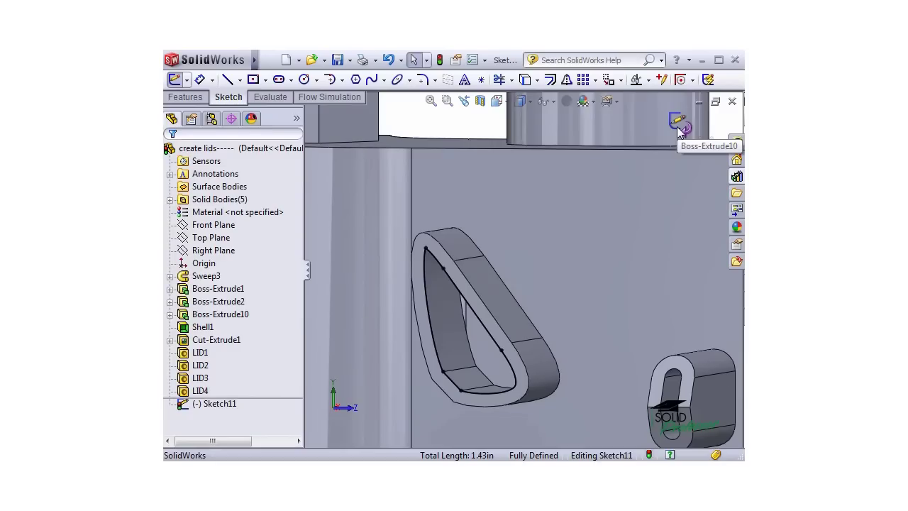
# Extrude Sketch11 0.125 in mid-plane as an unmerged lid body, then fit the view
pyautogui.click(205, 100)
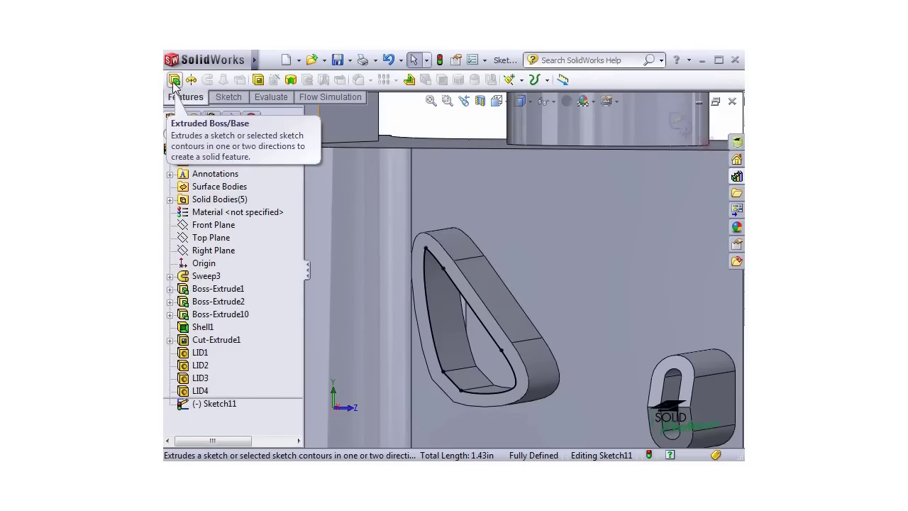
pyautogui.click(174, 81)
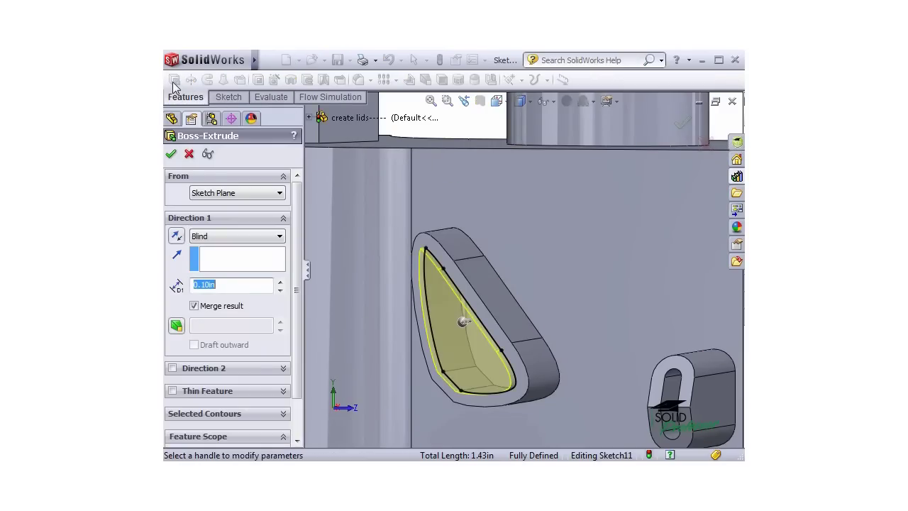
pyautogui.click(278, 236)
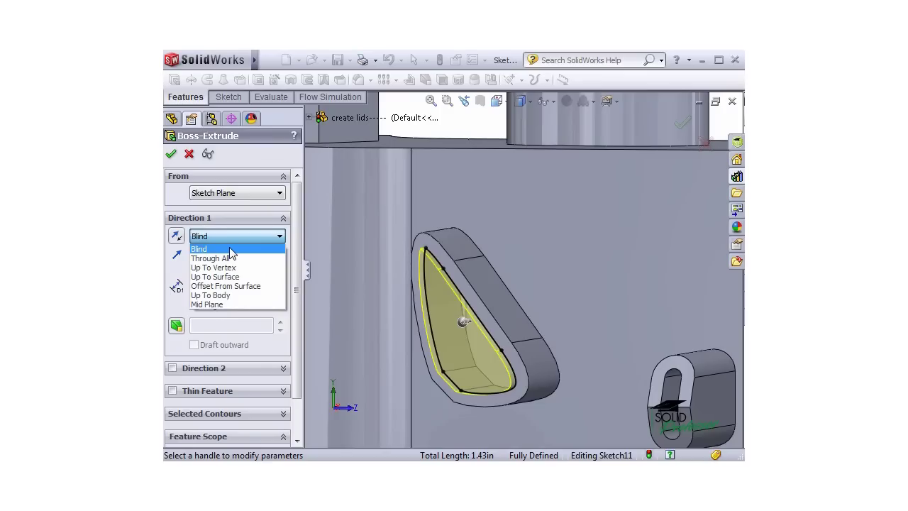
pyautogui.click(236, 305)
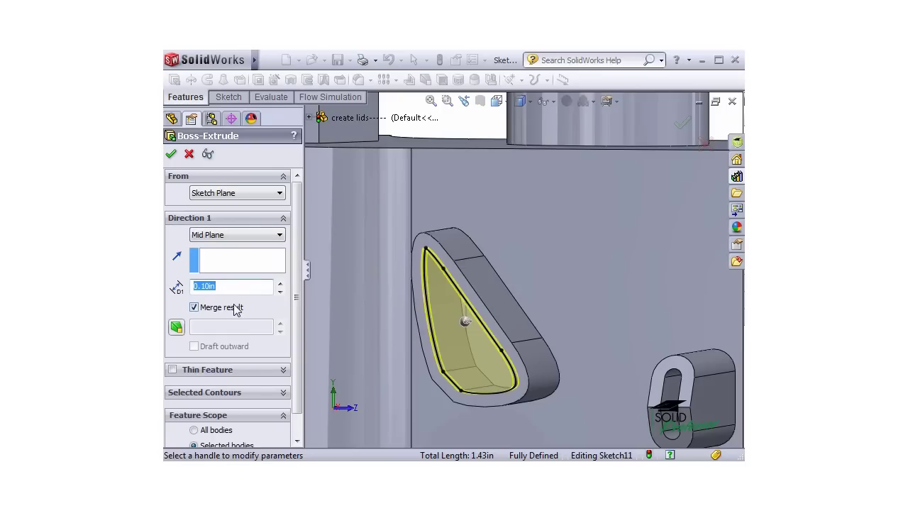
pyautogui.moveTo(482, 342)
pyautogui.mouseDown(button='middle')
pyautogui.moveTo(506, 352)
pyautogui.moveTo(504, 364)
pyautogui.mouseUp(button='middle')
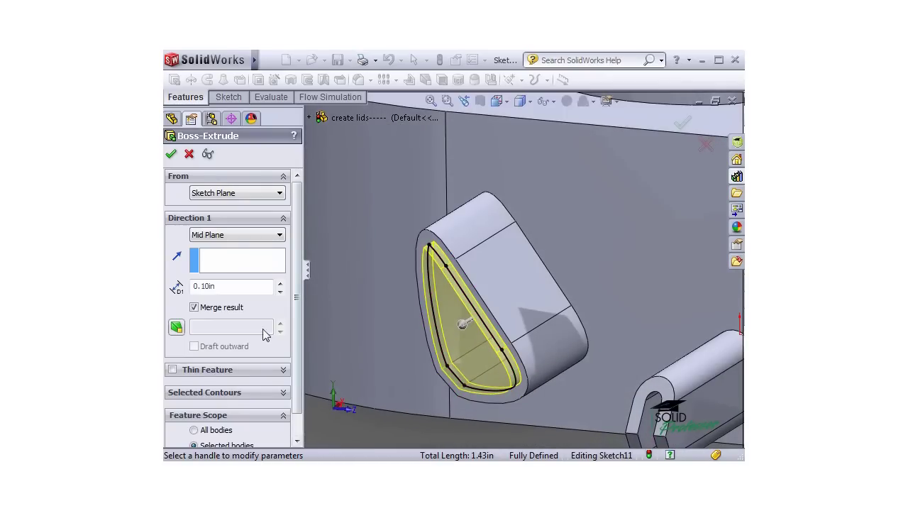
pyautogui.click(193, 307)
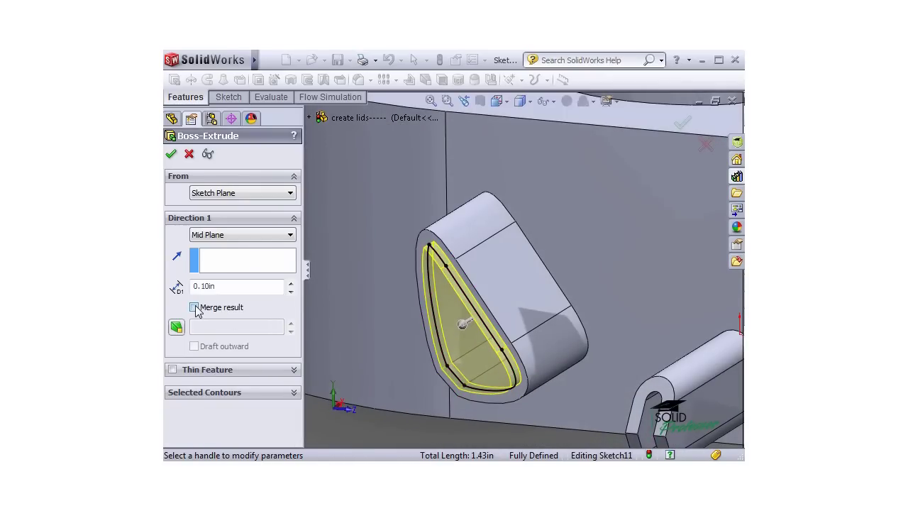
pyautogui.doubleClick(227, 287)
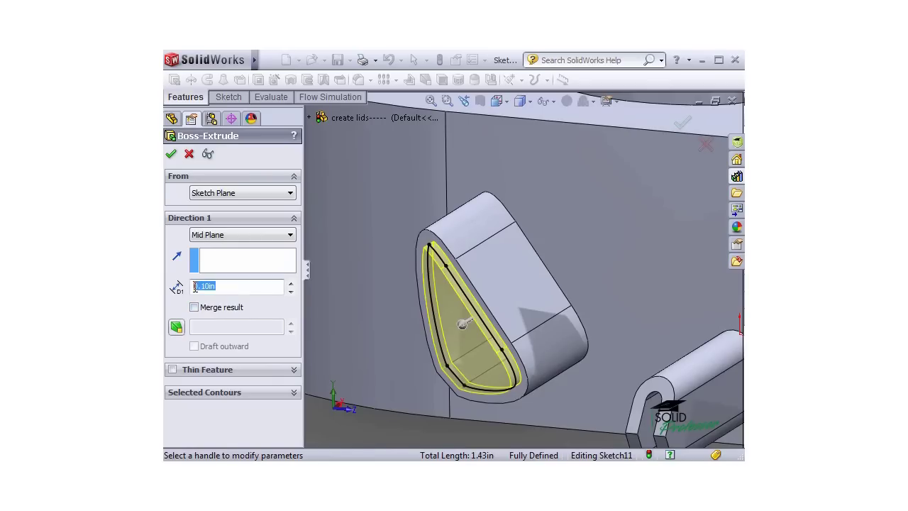
pyautogui.write('.125')
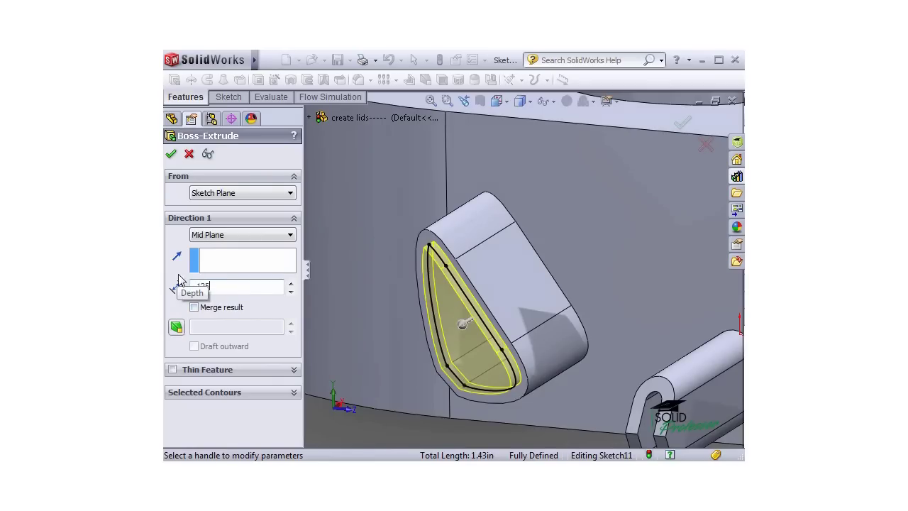
pyautogui.click(171, 155)
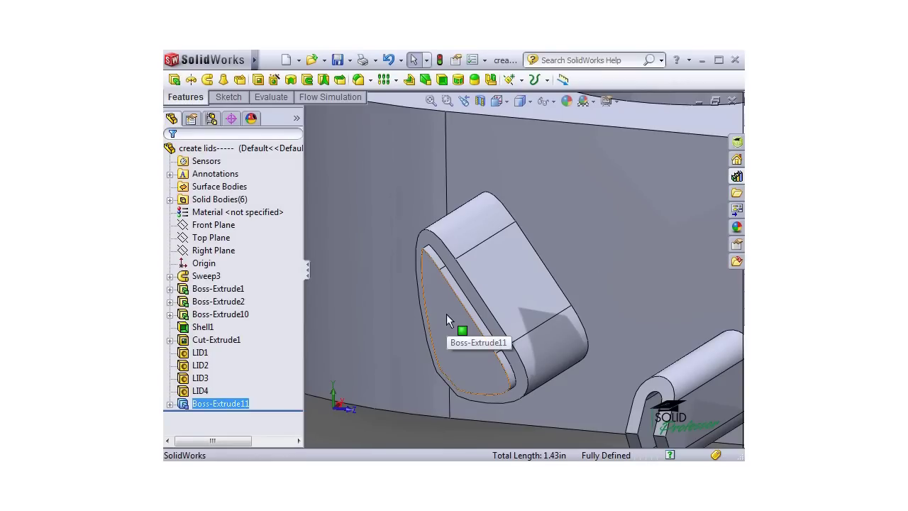
pyautogui.press('f')
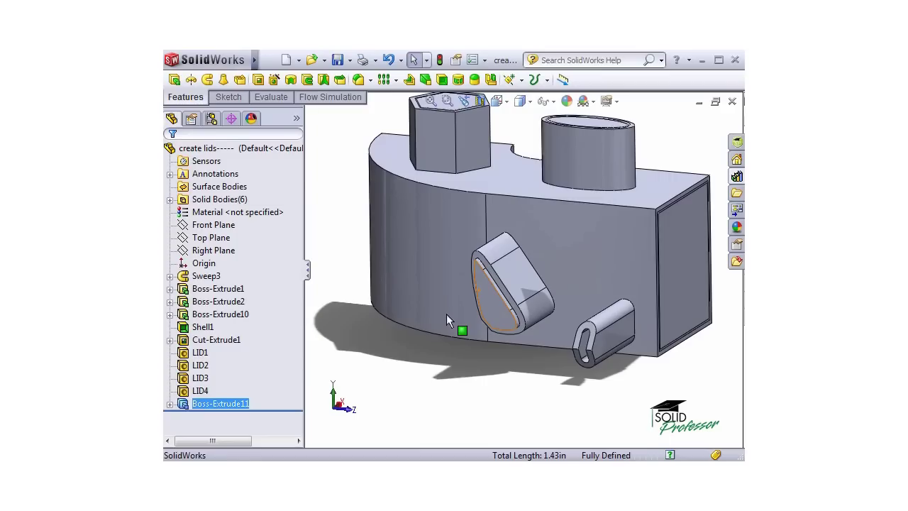
# Create a reference plane parallel to the box's right face through the slot outlet's edge
pyautogui.click(520, 81)
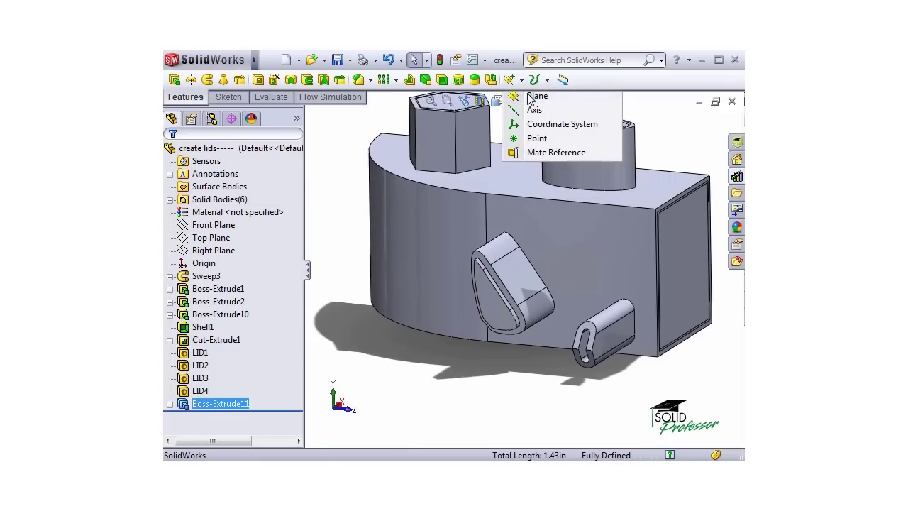
pyautogui.click(531, 96)
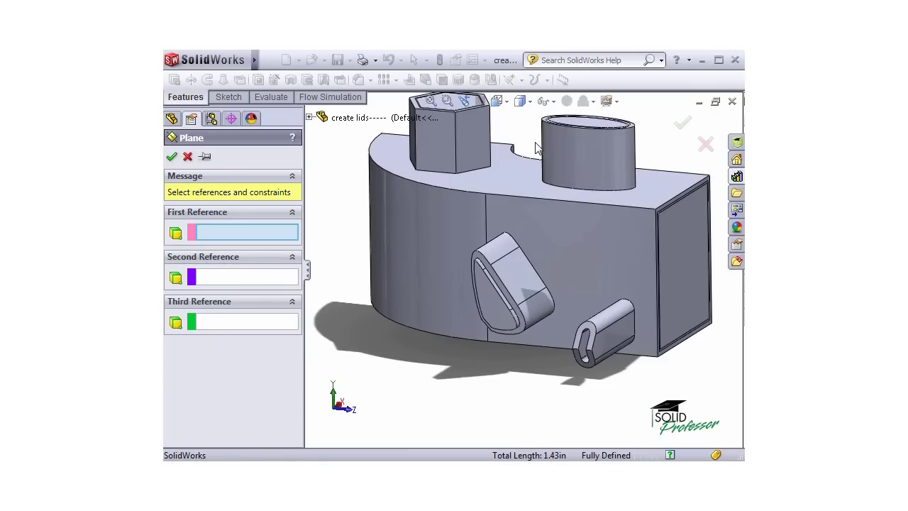
pyautogui.click(639, 271)
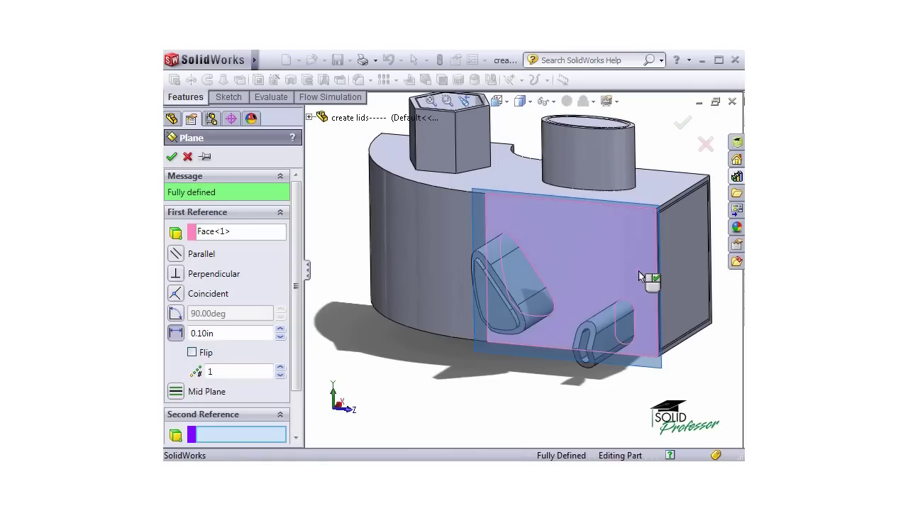
pyautogui.click(176, 254)
pyautogui.scroll(-2, 622, 376)
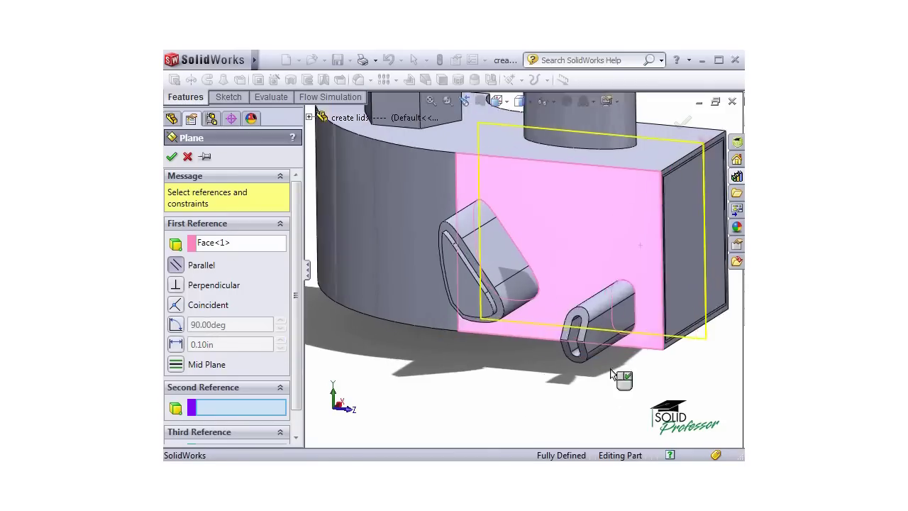
pyautogui.scroll(-2, 584, 358)
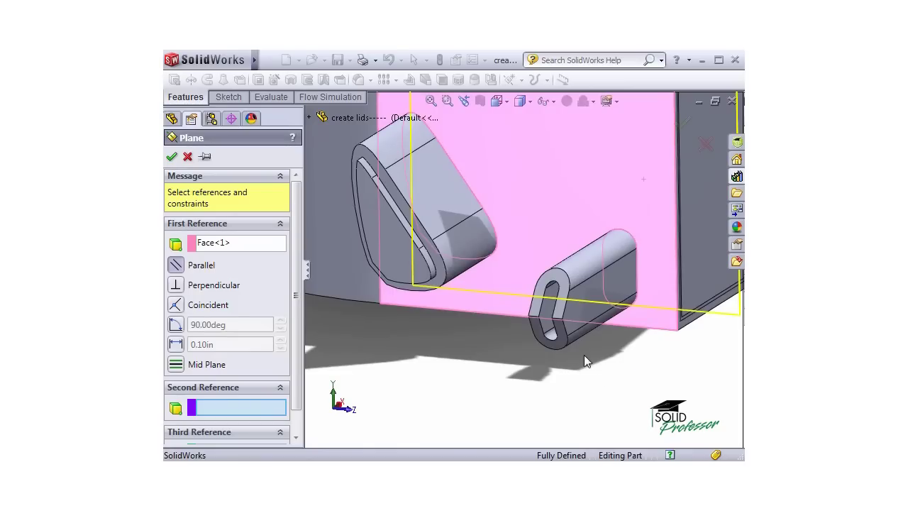
pyautogui.click(555, 324)
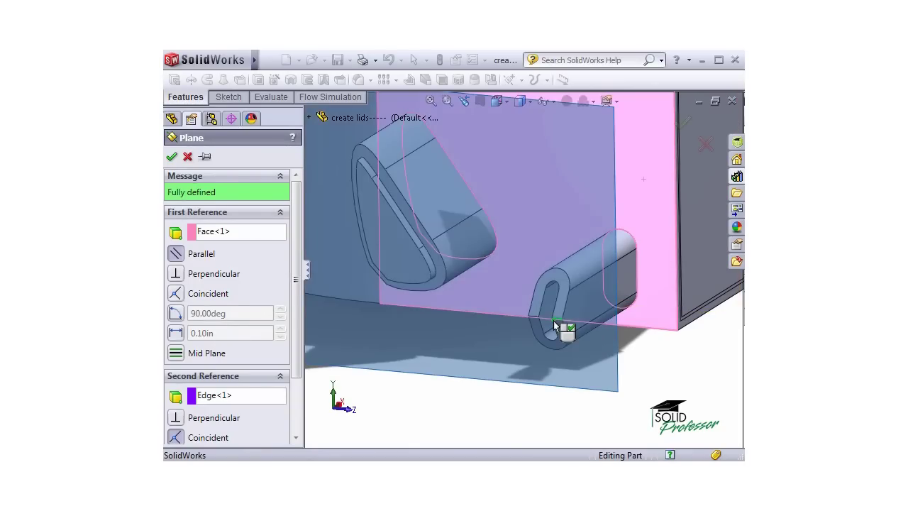
pyautogui.rightClick(555, 323)
pyautogui.moveTo(557, 374)
pyautogui.mouseDown(button='middle')
pyautogui.moveTo(554, 362)
pyautogui.moveTo(531, 369)
pyautogui.mouseUp(button='middle')
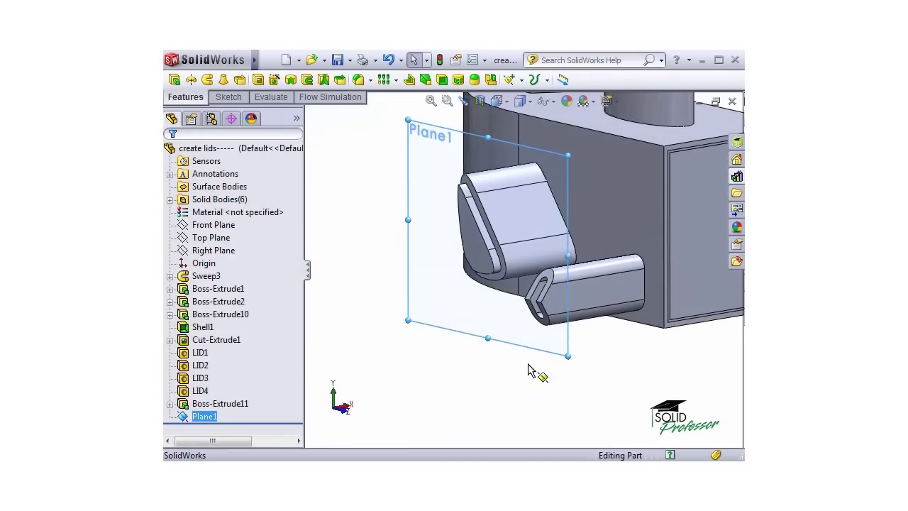
# Start a new sketch on Plane1
pyautogui.click(454, 317)
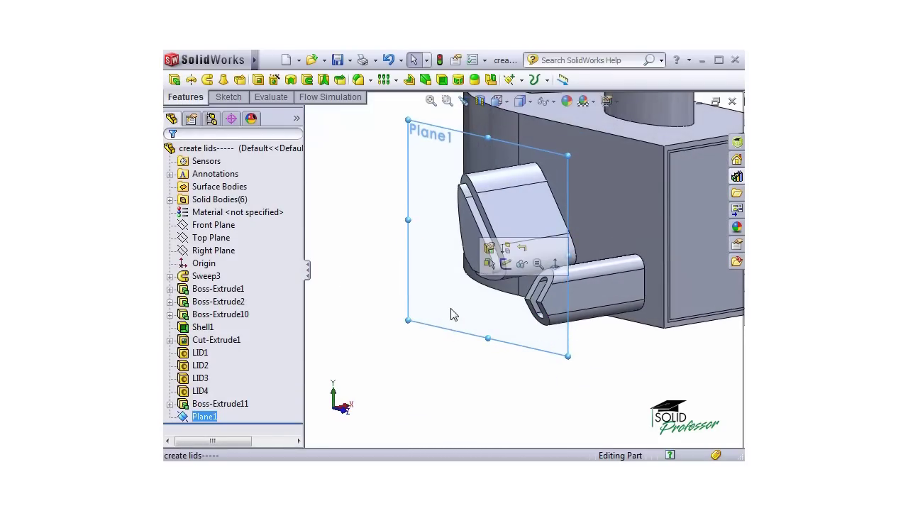
pyautogui.click(505, 264)
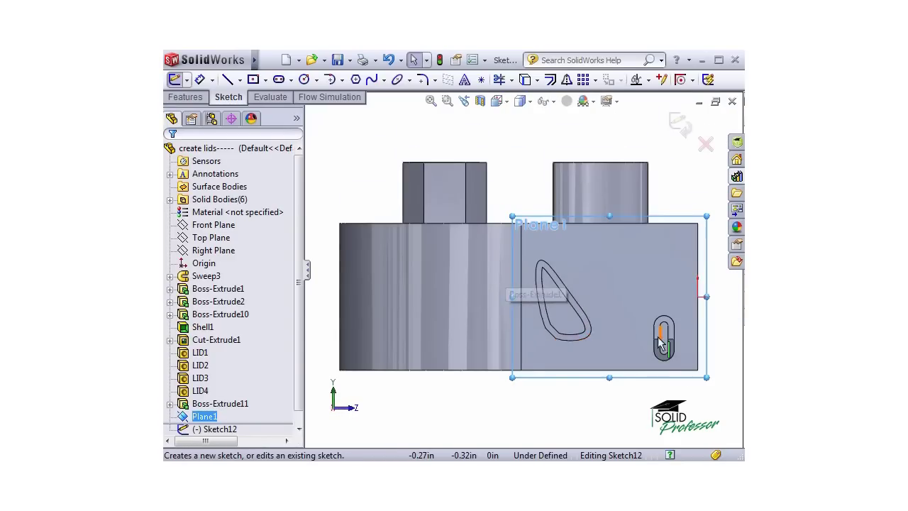
pyautogui.scroll(-3, 646, 338)
pyautogui.scroll(-3, 647, 338)
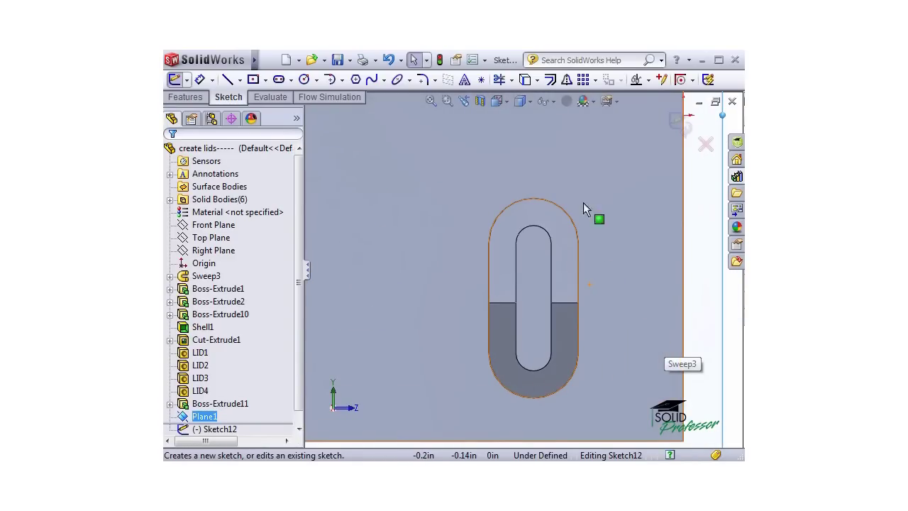
# Convert the slot outlet's six inner edges and arcs into sketch geometry
pyautogui.click(525, 80)
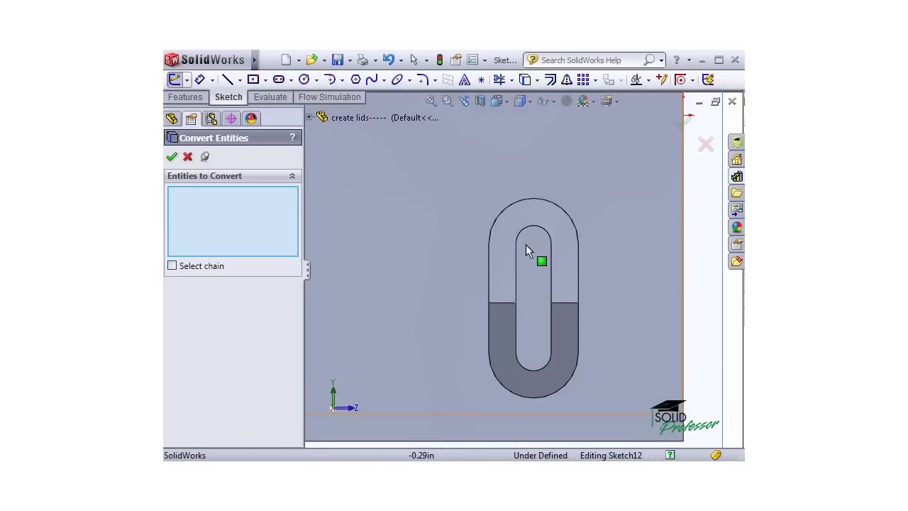
pyautogui.click(515, 266)
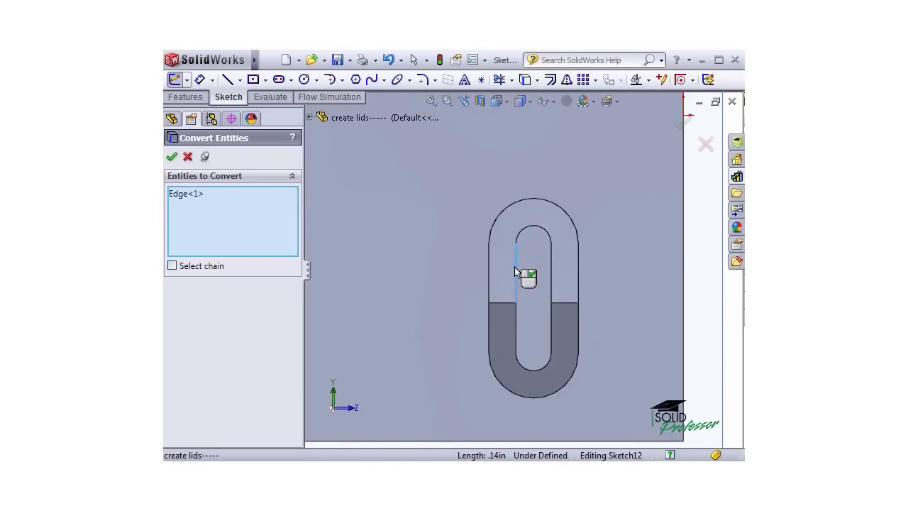
pyautogui.click(520, 231)
pyautogui.click(552, 268)
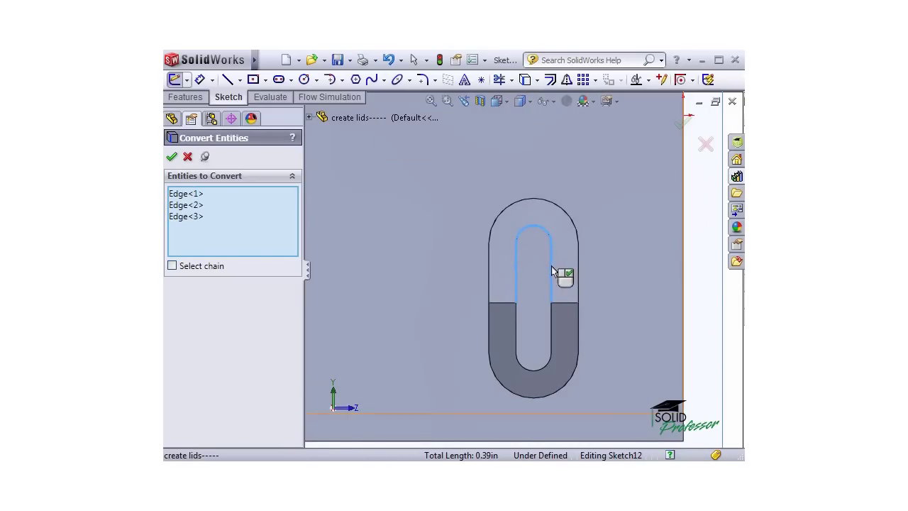
pyautogui.click(552, 327)
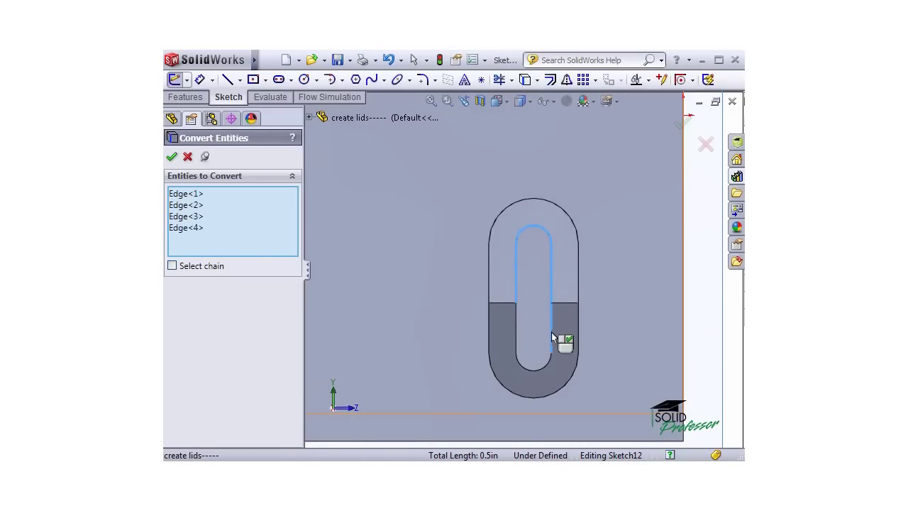
pyautogui.click(542, 368)
pyautogui.click(513, 333)
pyautogui.rightClick(513, 333)
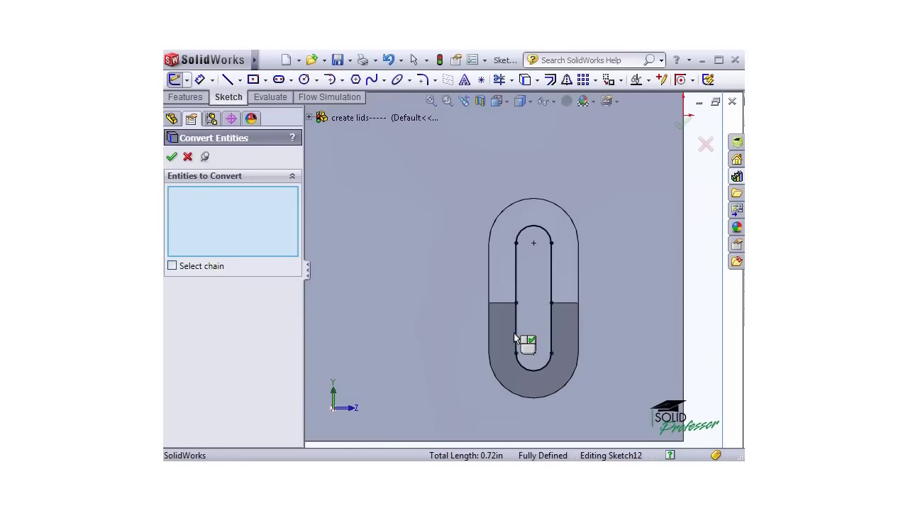
pyautogui.moveTo(514, 333); pyautogui.dragTo(497, 351, button='middle')
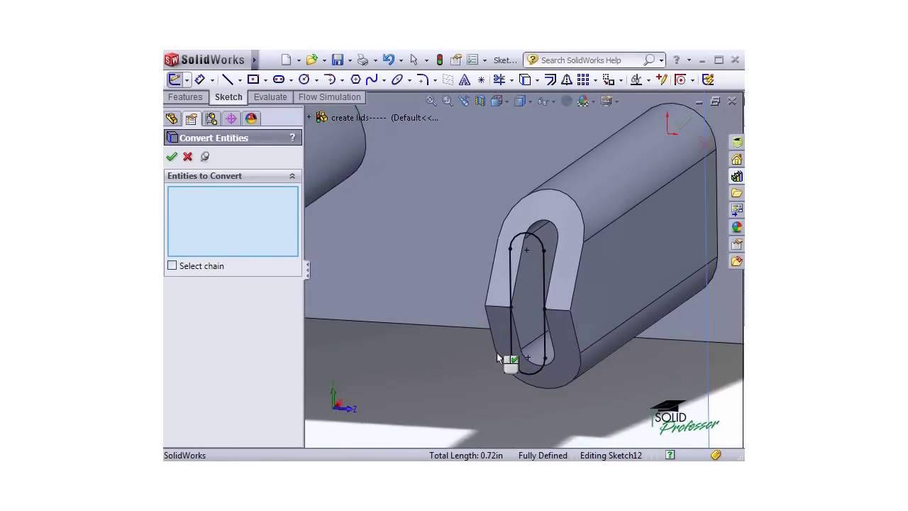
pyautogui.click(683, 126)
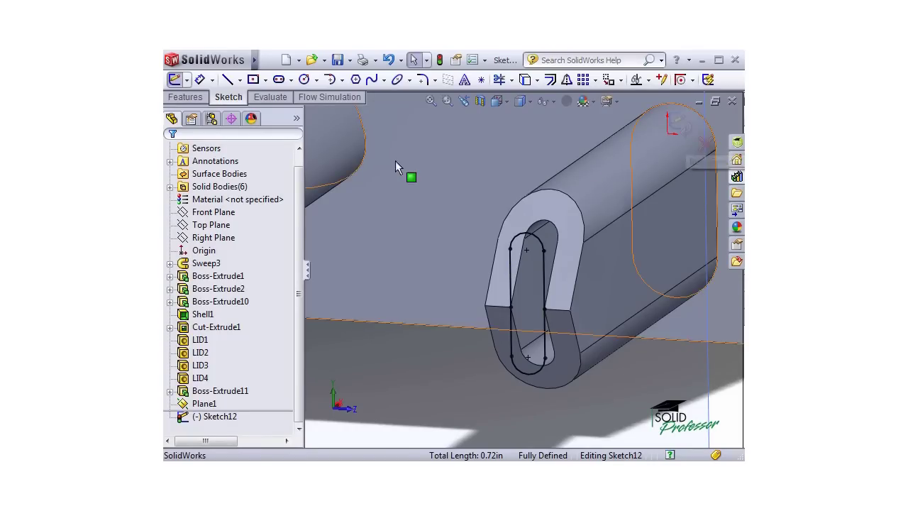
# Extrude Sketch12 0.325 in mid-plane as a separate, unmerged lid body
pyautogui.click(199, 102)
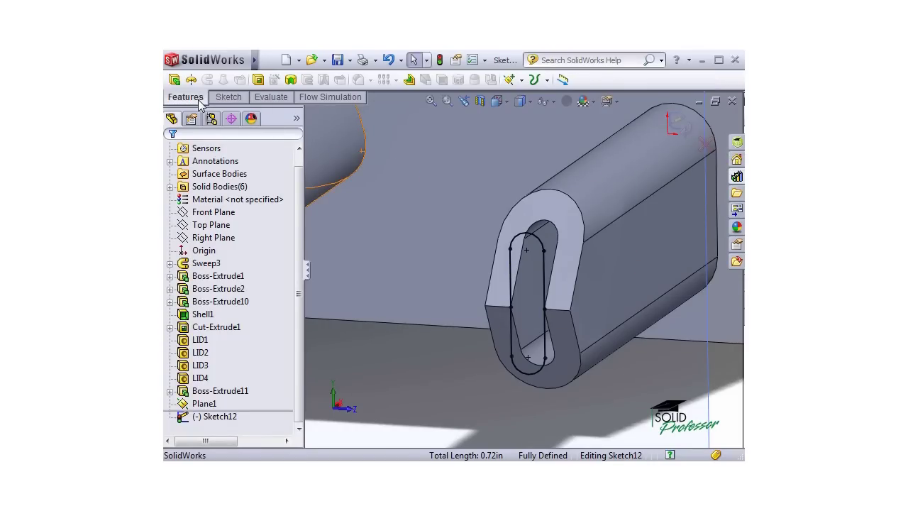
pyautogui.click(175, 80)
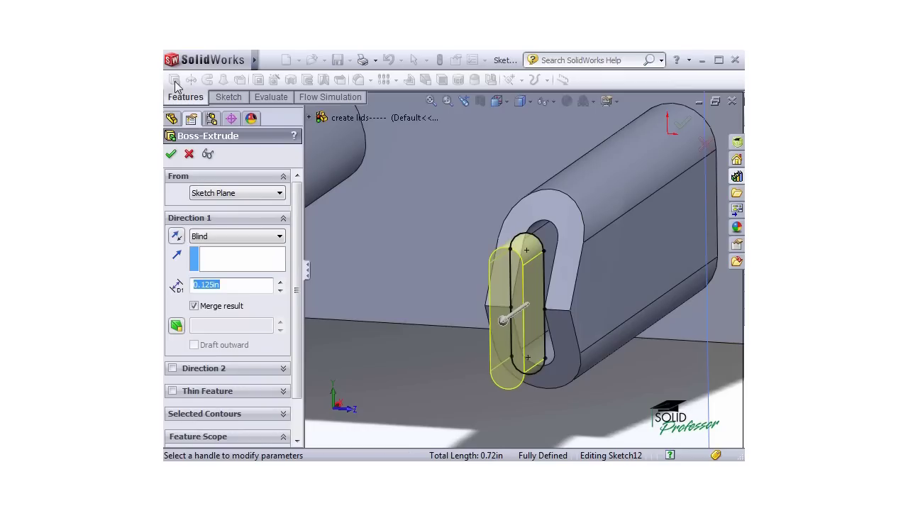
pyautogui.click(277, 237)
pyautogui.click(272, 304)
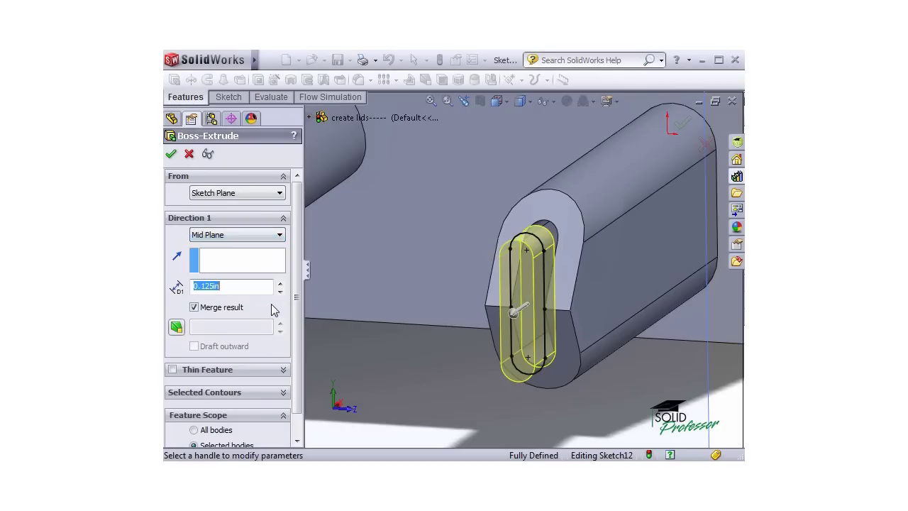
pyautogui.click(200, 310)
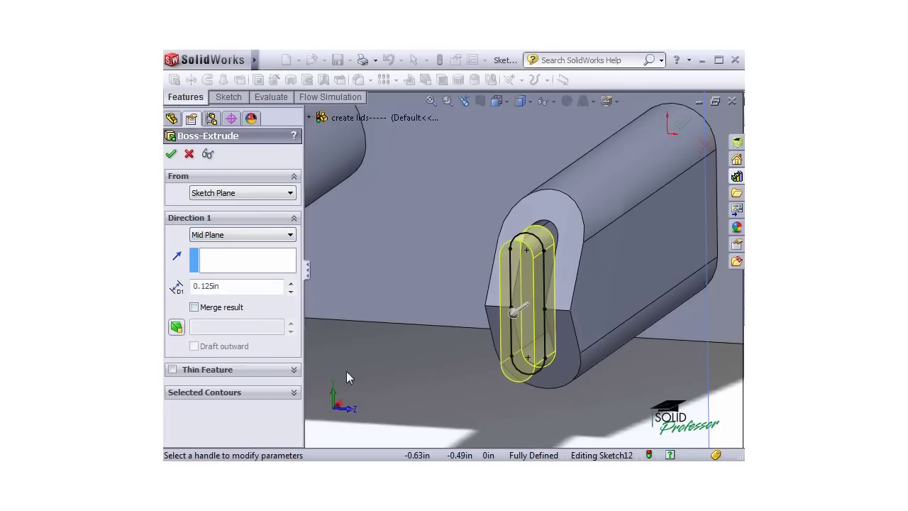
pyautogui.scroll(3, 401, 390)
pyautogui.moveTo(579, 399); pyautogui.dragTo(523, 385, button='middle')
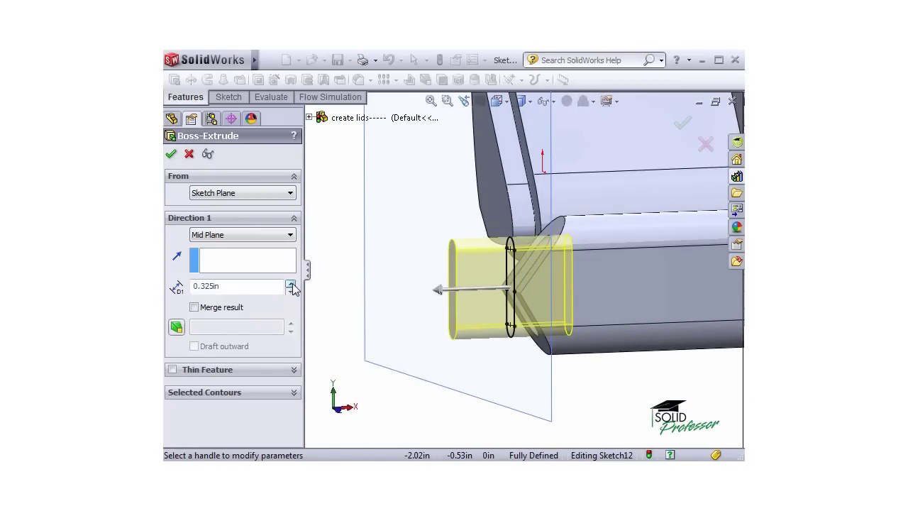
pyautogui.click(172, 157)
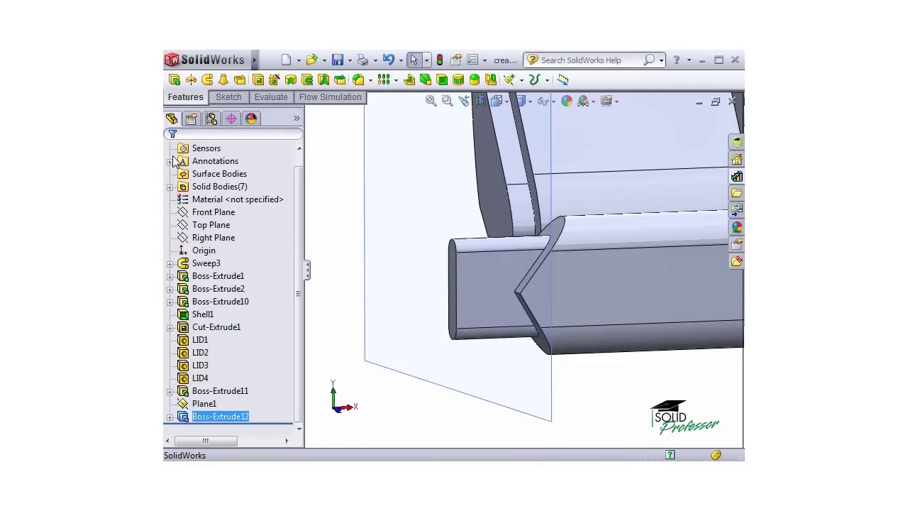